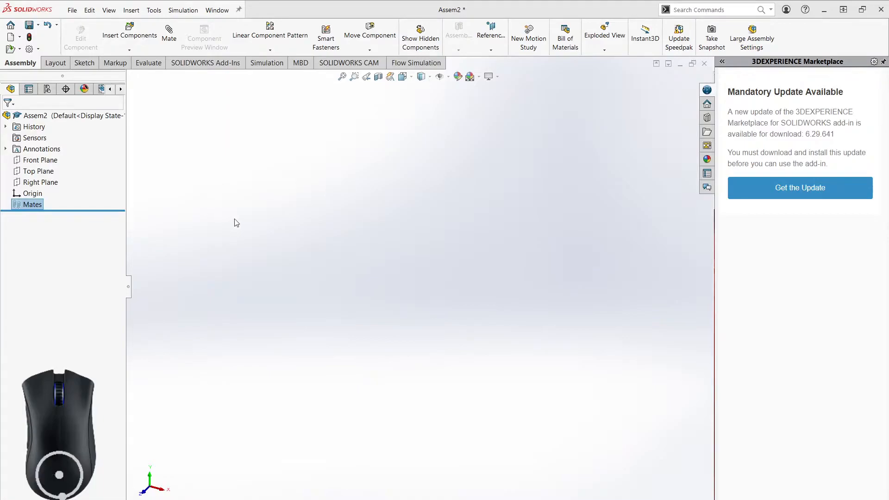
click(73, 11)
click(89, 26)
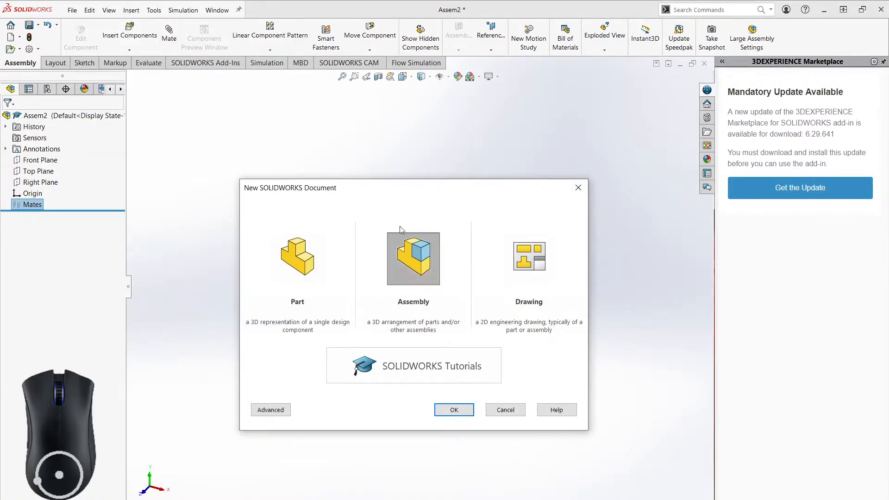
click(297, 259)
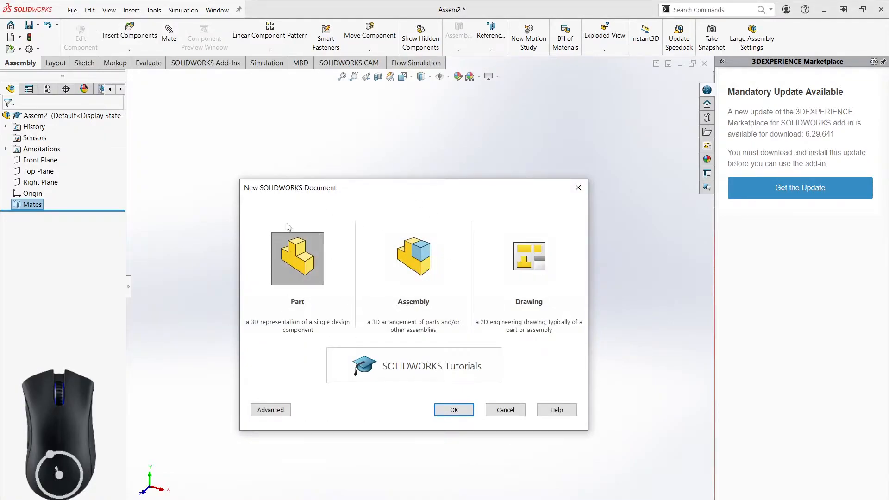
click(427, 260)
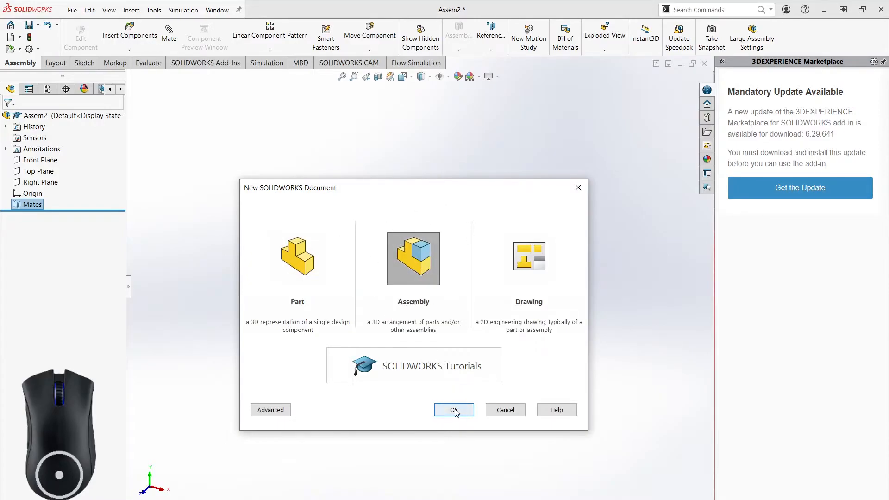
click(578, 188)
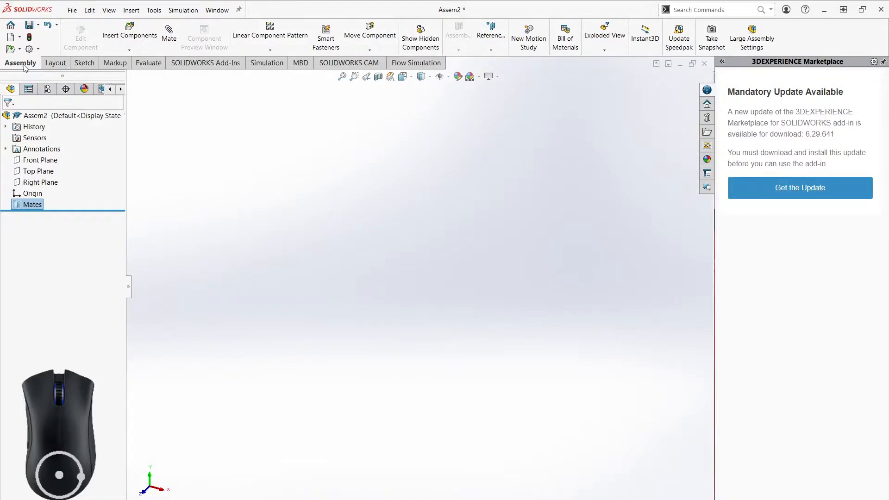
Step: Insert the Practice 2 part as the first component of the assembly and place it in the graphics area
click(131, 34)
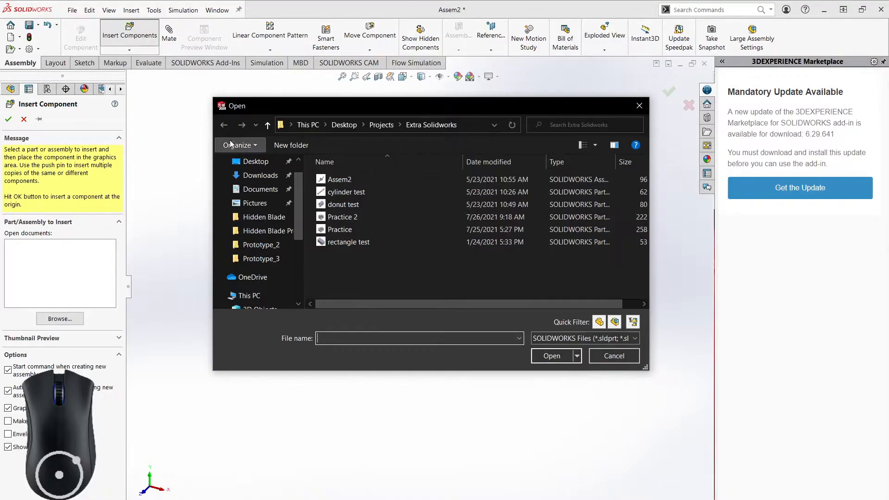
drag(254, 108, 222, 109)
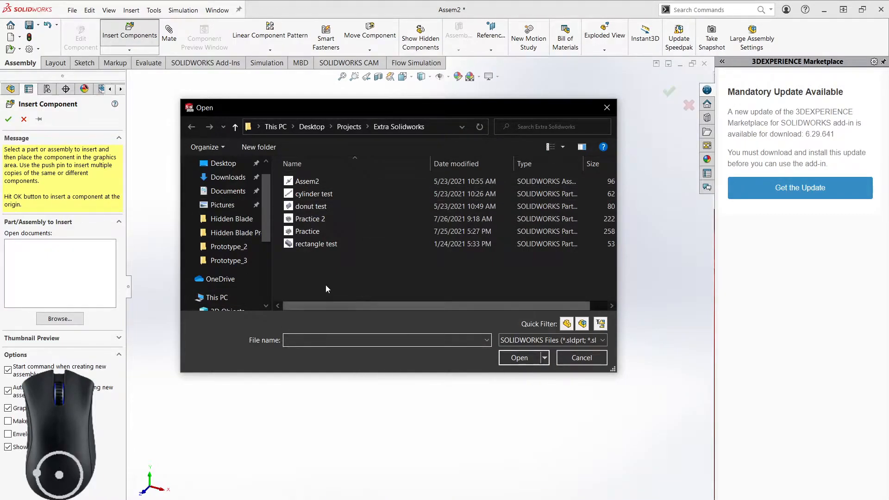
click(306, 218)
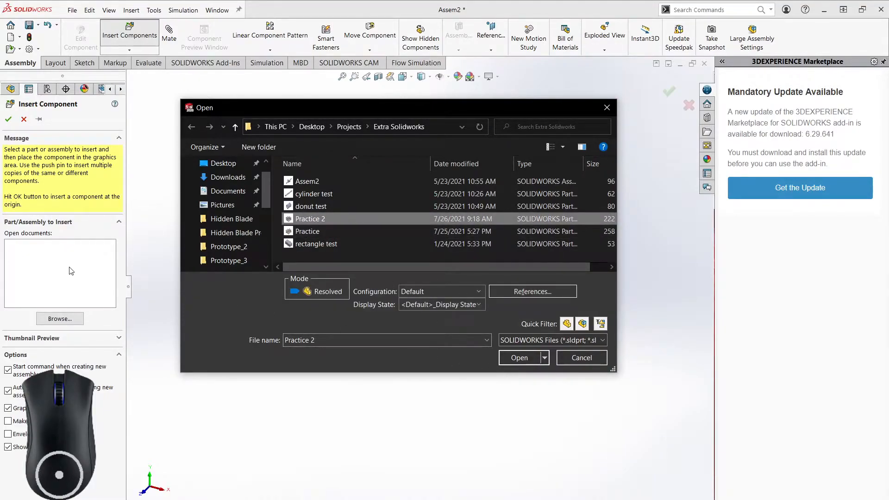
click(517, 358)
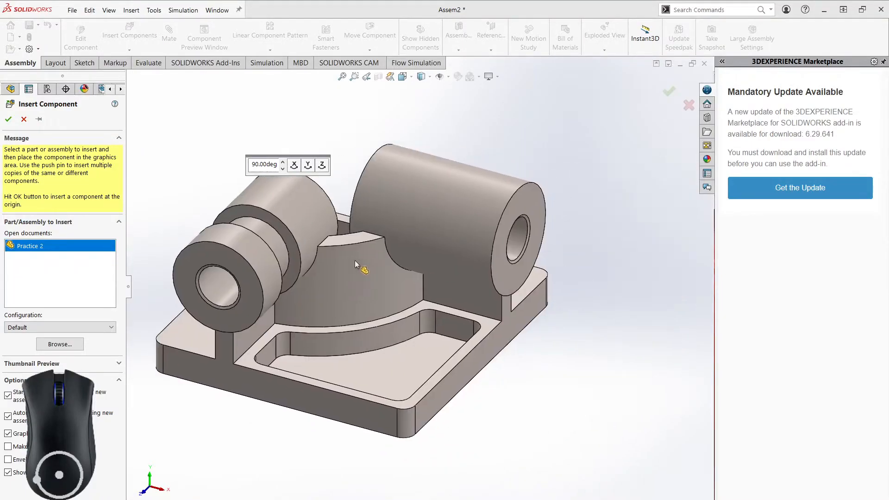
click(430, 260)
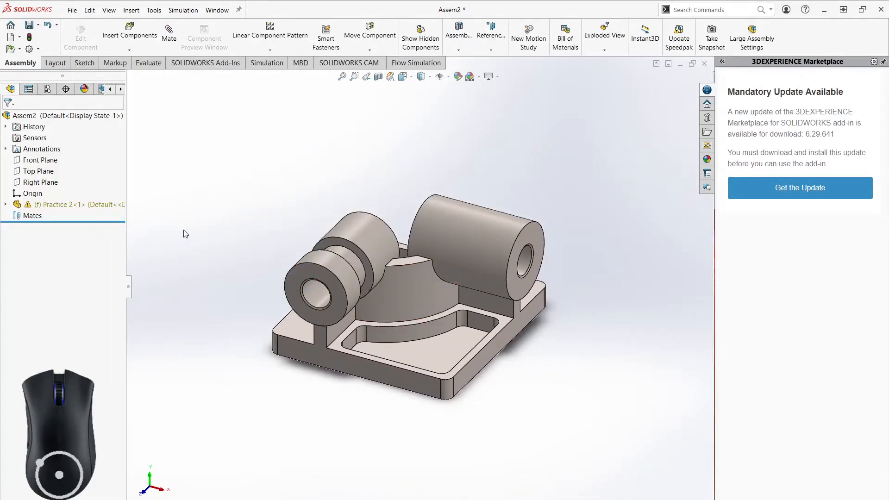
Step: Try to move the fixed Practice 2 component in the graphics area
right_click(44, 206)
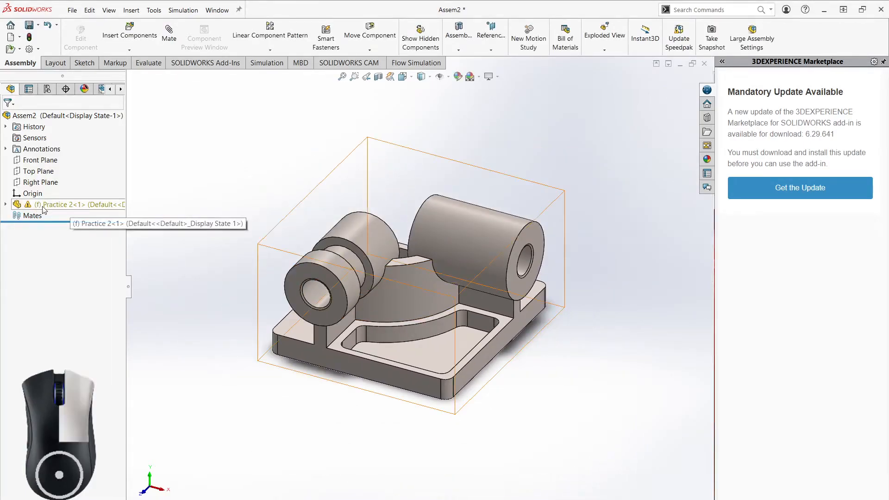
click(27, 297)
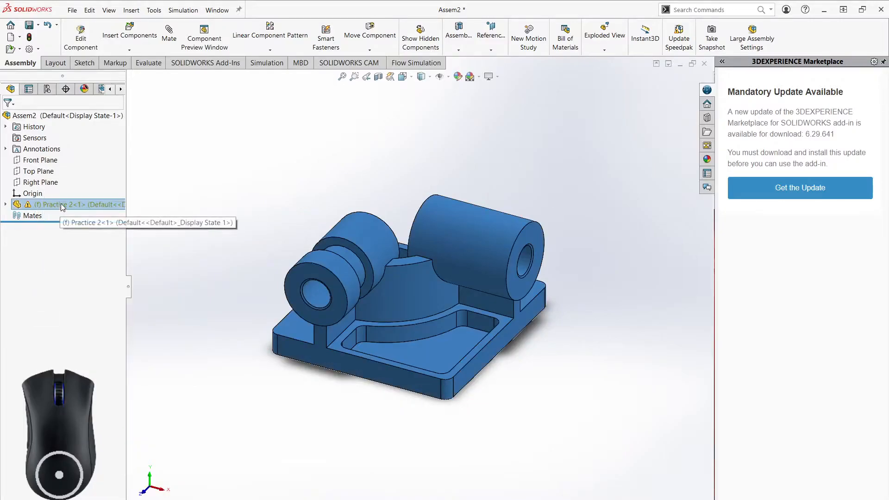
right_click(60, 204)
click(90, 315)
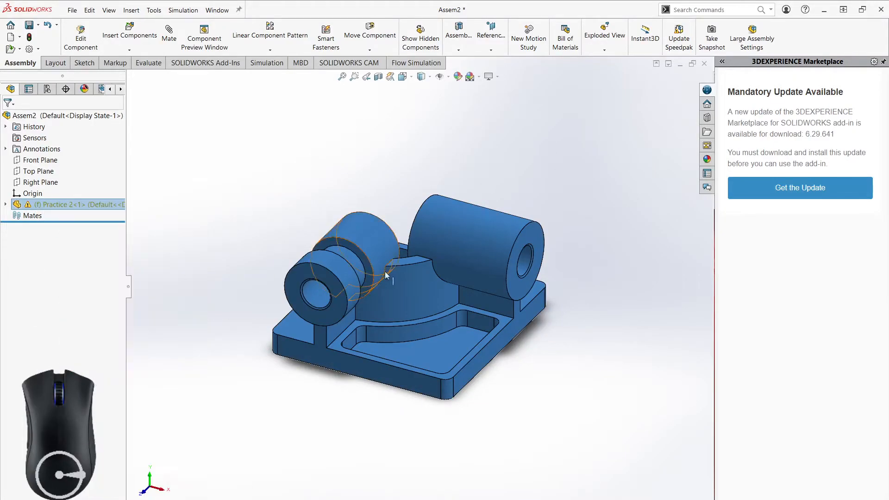
click(336, 266)
click(258, 258)
click(422, 288)
drag(422, 284, 195, 219)
Step: Float the Practice 2 component and move it slightly in the graphics area
right_click(41, 205)
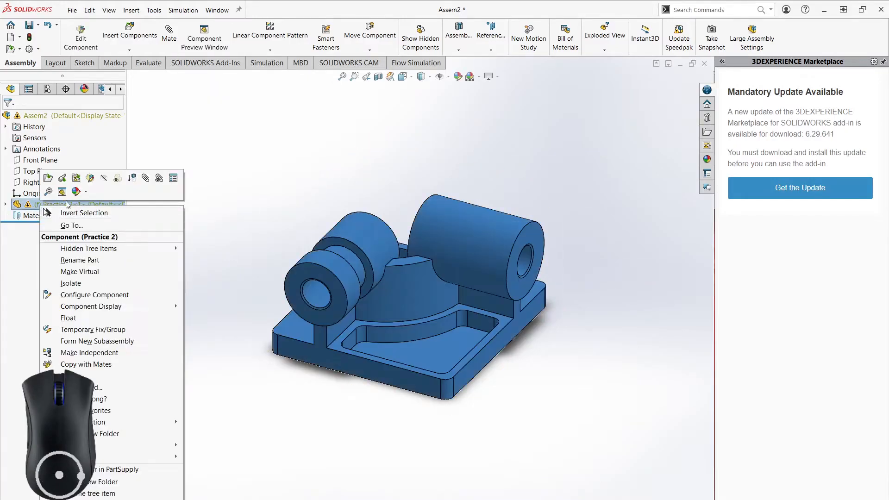
click(69, 318)
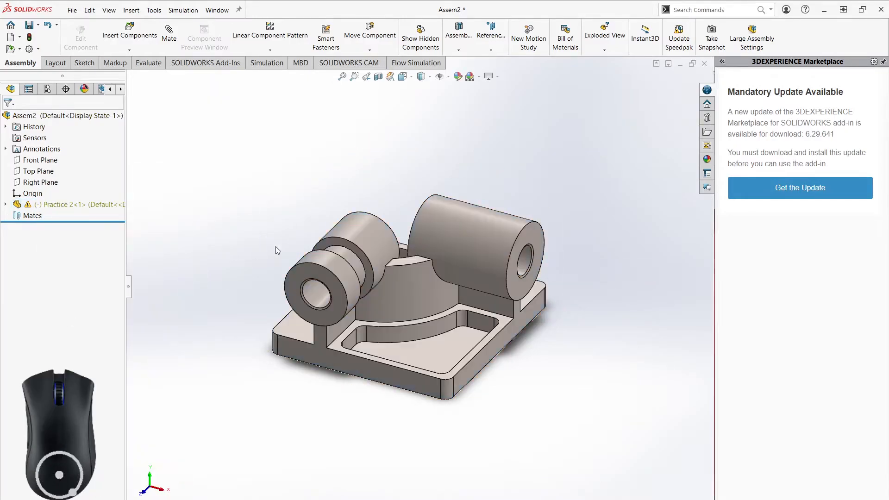
drag(418, 292, 393, 262)
ctrl+middle_drag(298, 233, 223, 293)
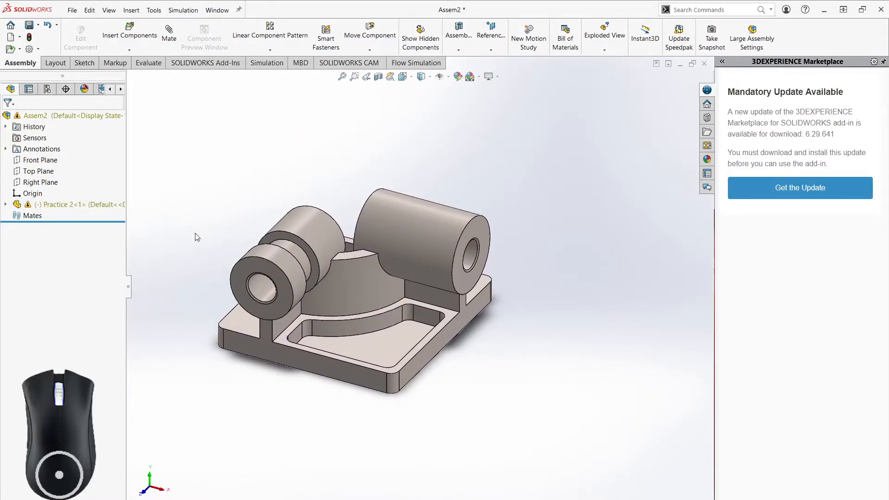
ctrl+middle_drag(194, 238, 240, 220)
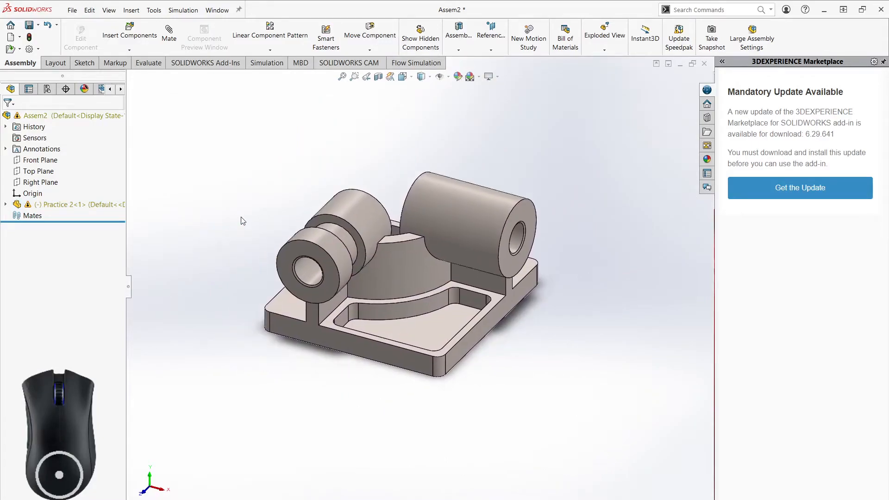
Step: Insert the donut test part beside the Practice 2 base and move the tube higher
click(129, 34)
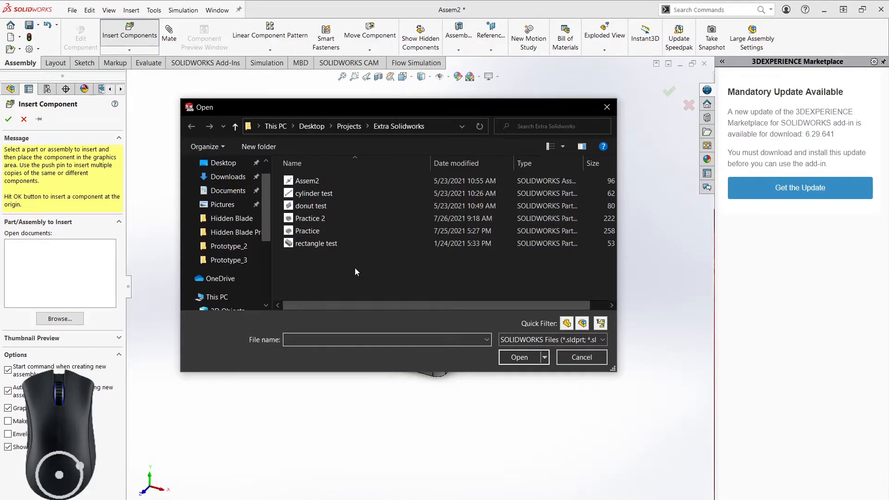
click(311, 206)
click(519, 356)
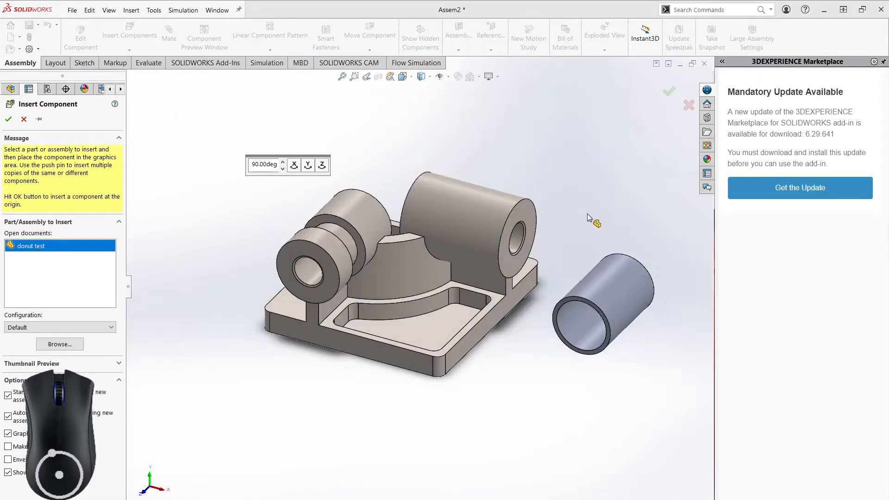
click(624, 198)
ctrl+middle_drag(598, 276, 525, 298)
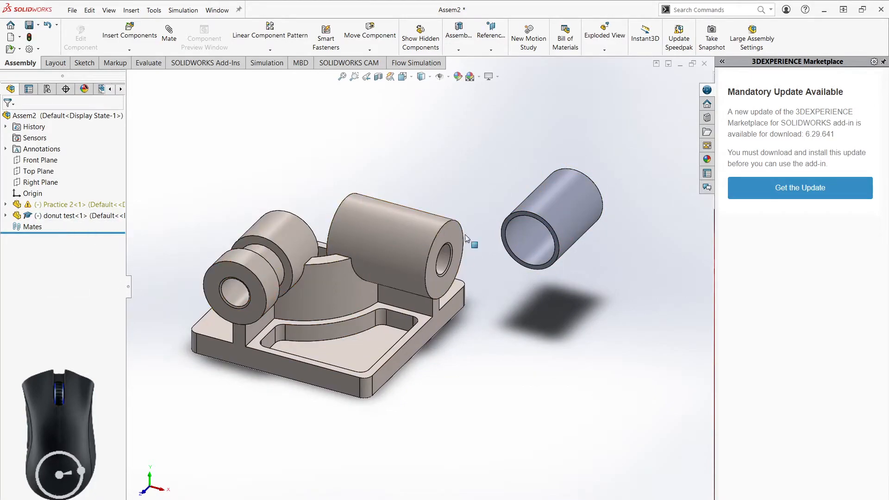
drag(543, 204, 567, 159)
click(576, 259)
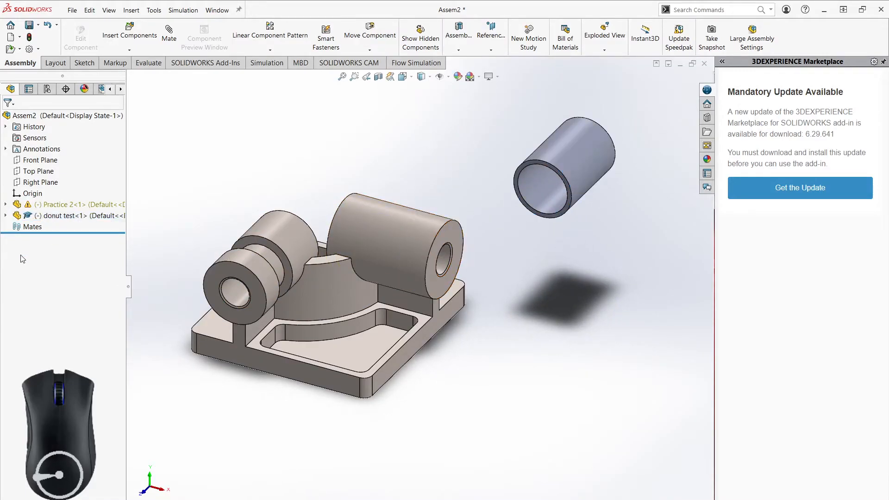
Step: Fix the donut test component in place and set it back to Float
right_click(49, 217)
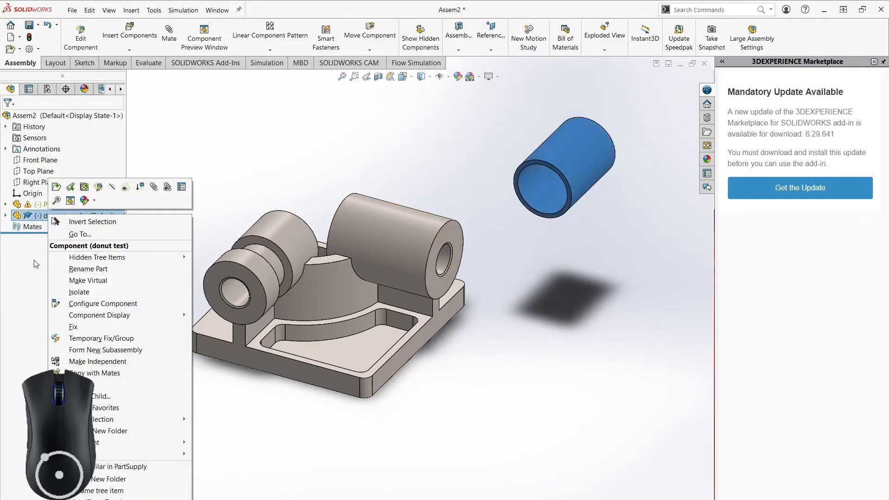
click(73, 327)
right_click(76, 216)
click(69, 329)
Step: Move the floating donut test tube slightly upward, away from the base part
drag(570, 152, 577, 132)
ctrl+middle_drag(407, 145, 442, 191)
click(442, 194)
ctrl+middle_drag(456, 149, 310, 174)
Step: Rotate the donut test tube freely with Rotate Component in Free Drag mode
click(371, 50)
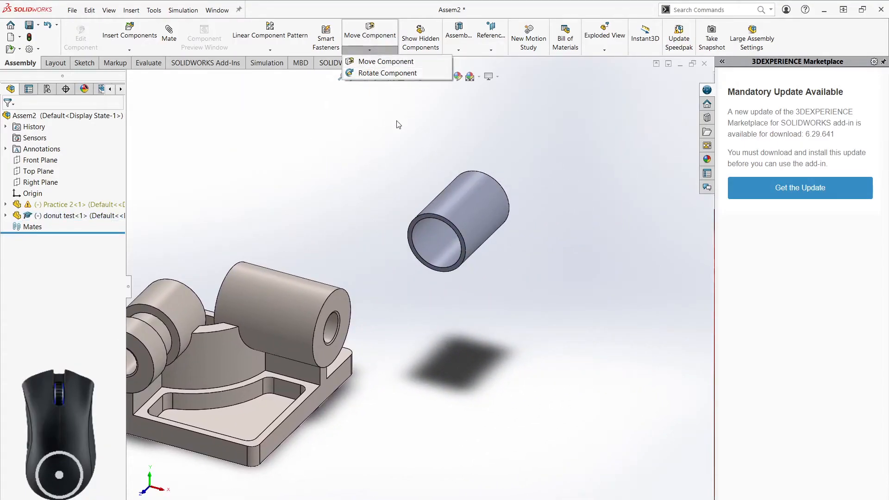
click(379, 72)
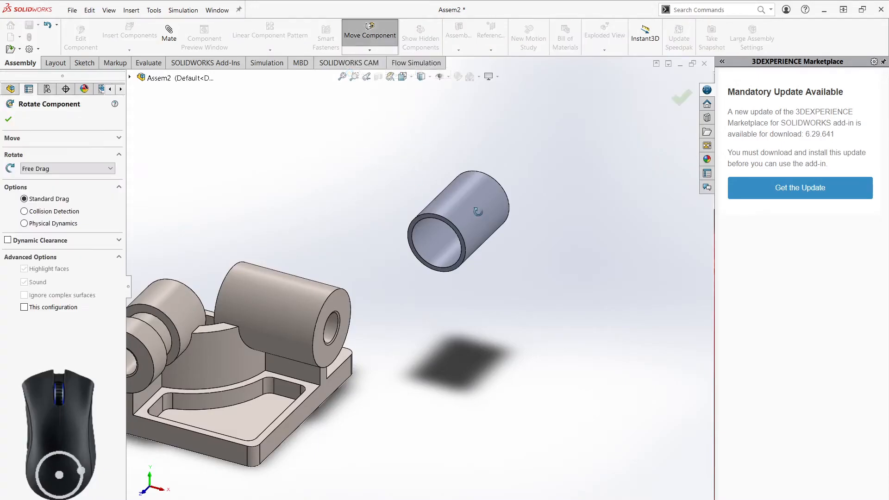
click(85, 168)
click(86, 168)
drag(455, 227, 505, 267)
Step: Switch the rotation to By Delta XYZ and rotate the tube by 50° about X
click(52, 170)
click(46, 195)
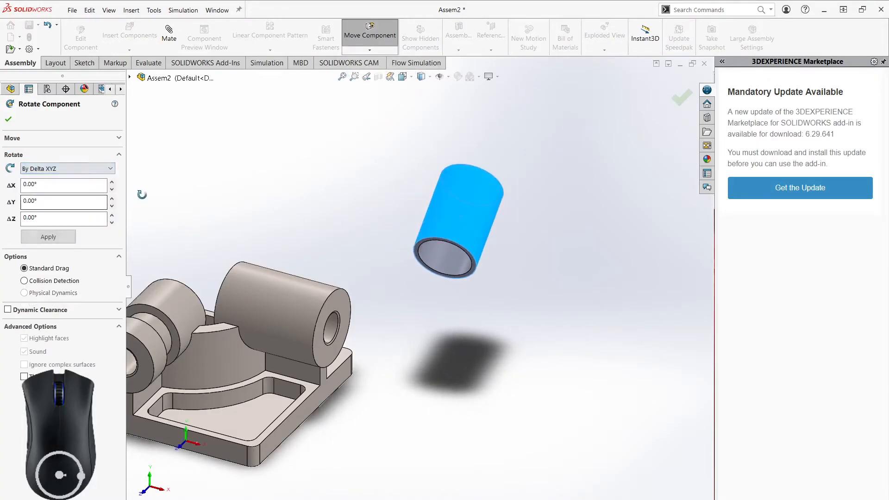
click(51, 184)
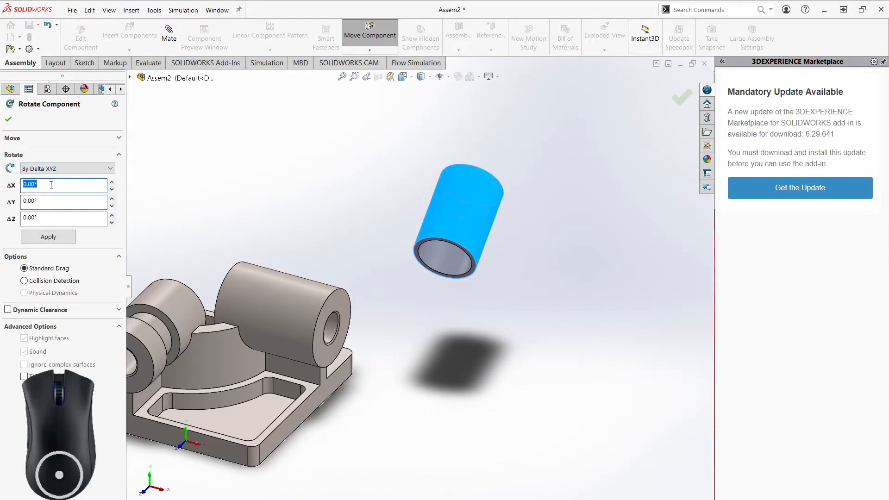
text(50)
key(Return)
ctrl+middle_drag(415, 319, 425, 220)
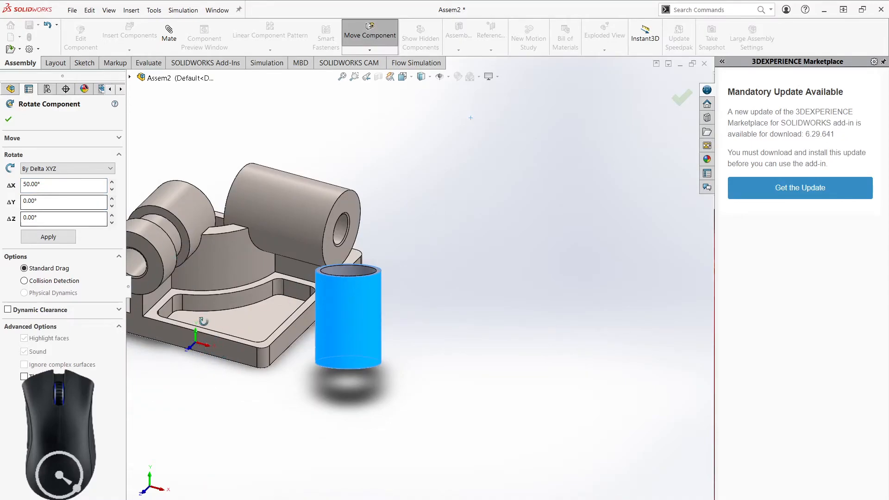
scroll(276, 345, up, 2)
Step: Set the ΔY rotation to 20° and apply it to the tube together with the X rotation
click(44, 201)
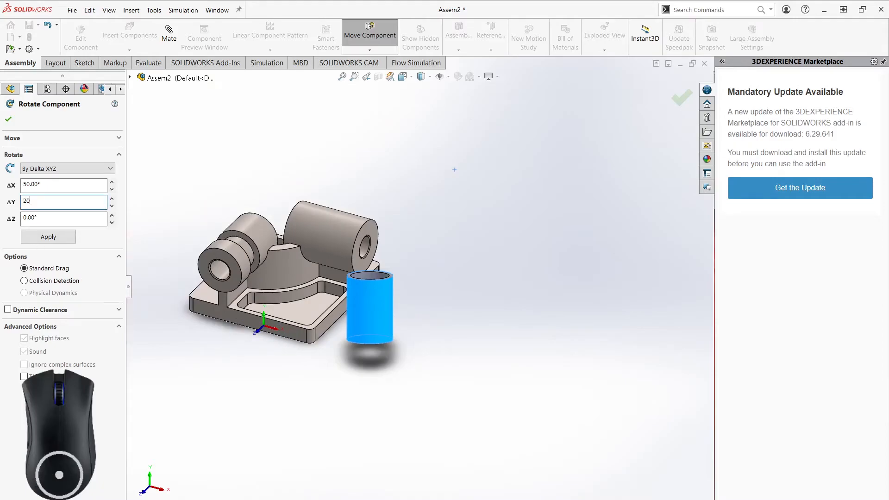
text(20)
key(Return)
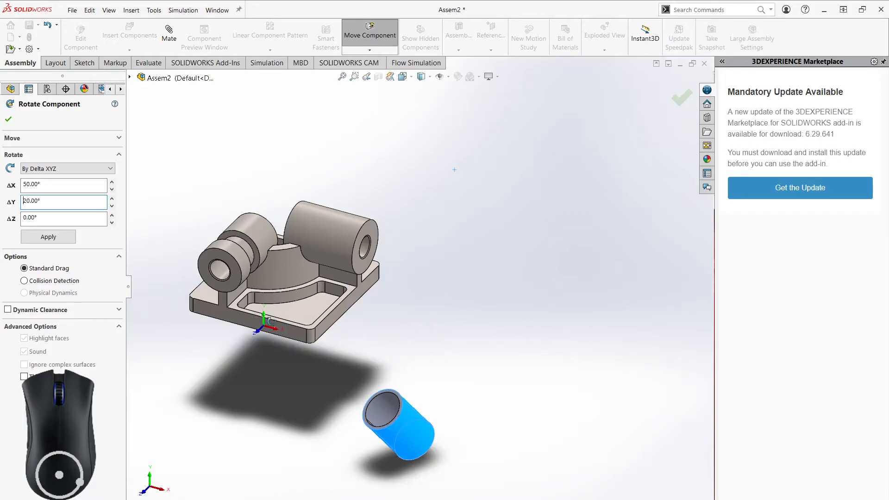
middle_drag(414, 329, 403, 301)
Step: Apply the 50° X and 20° Y rotation to the tube repeatedly and finish Rotate Component
click(48, 237)
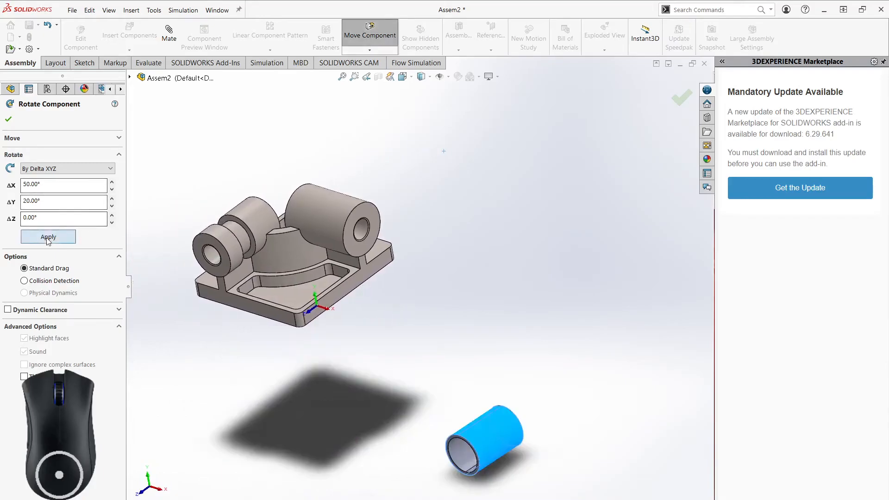
click(60, 237)
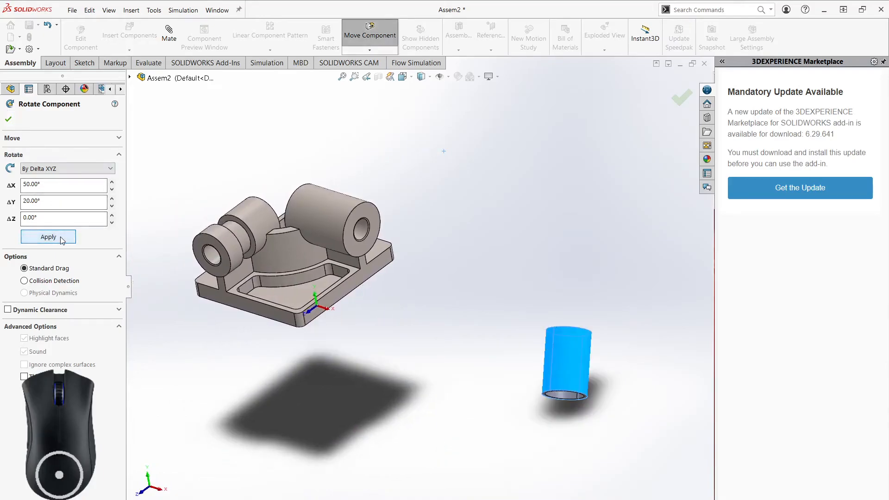
click(60, 237)
click(60, 237)
click(60, 237)
click(60, 237)
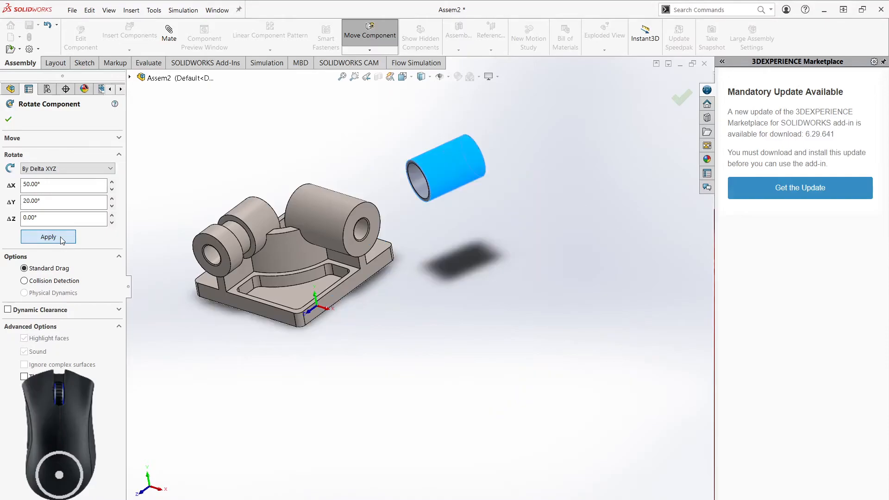
click(60, 237)
click(60, 237)
click(61, 237)
click(60, 237)
click(60, 237)
click(61, 237)
click(60, 237)
click(60, 237)
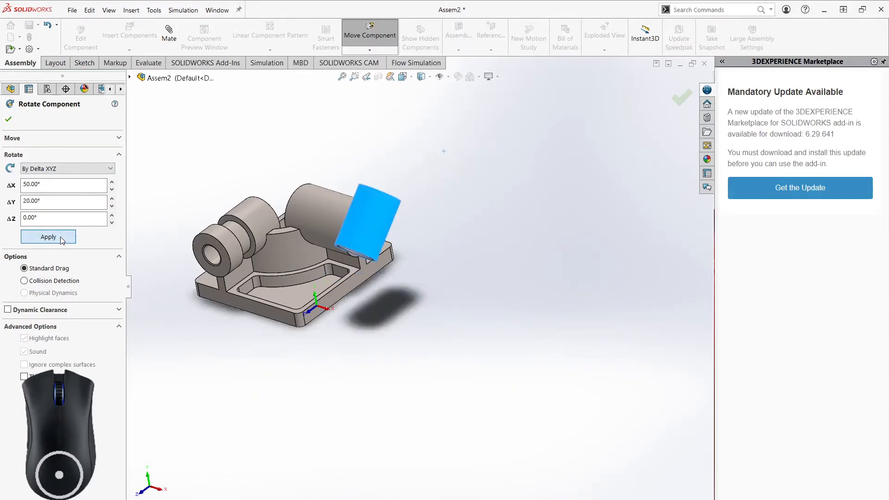
click(60, 237)
click(8, 119)
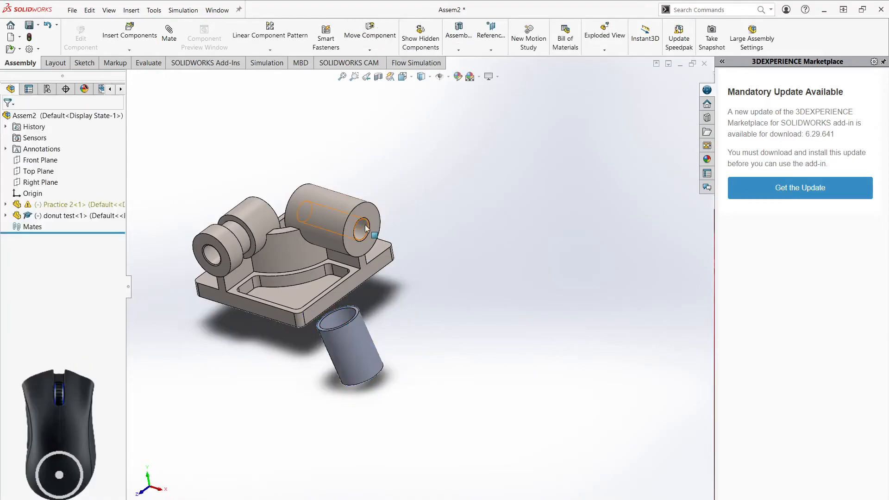
Step: Move the rotated donut test tube up beside the large horizontal cylinder of the base part
middle_drag(420, 261, 453, 293)
drag(395, 361, 401, 295)
middle_drag(488, 326, 384, 287)
ctrl+middle_drag(419, 250, 406, 307)
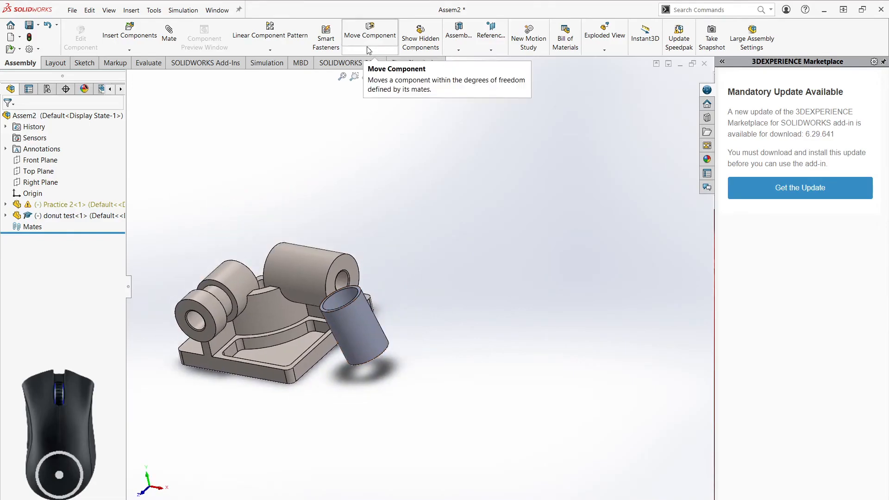
click(369, 50)
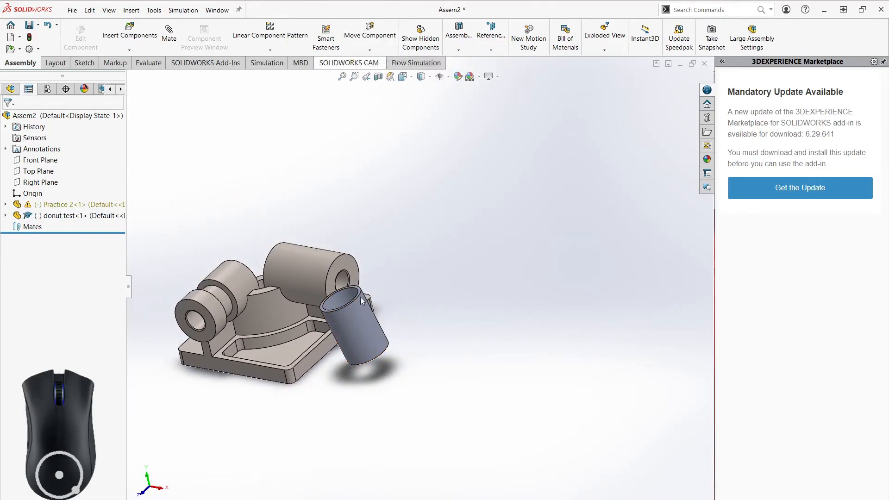
Step: Move the donut test tube clear of the base part, and shift it 50 mm in X and 20 mm in Y using By Delta XYZ
drag(389, 351, 403, 327)
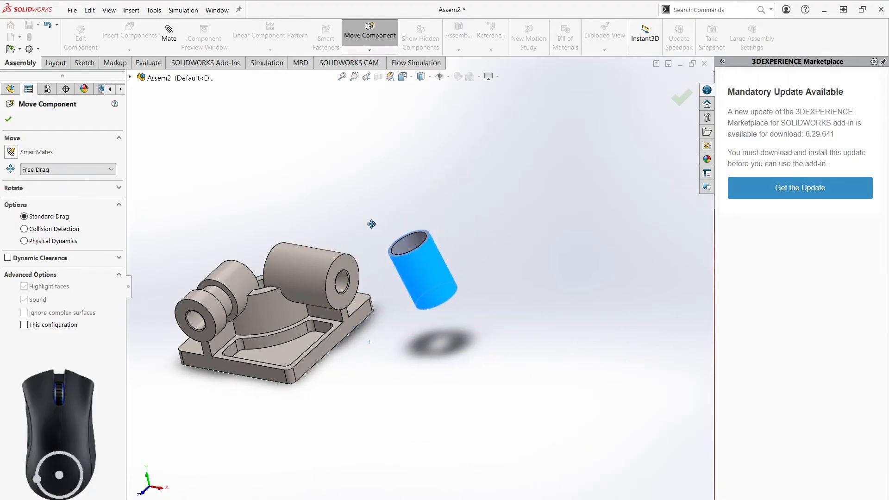
click(51, 169)
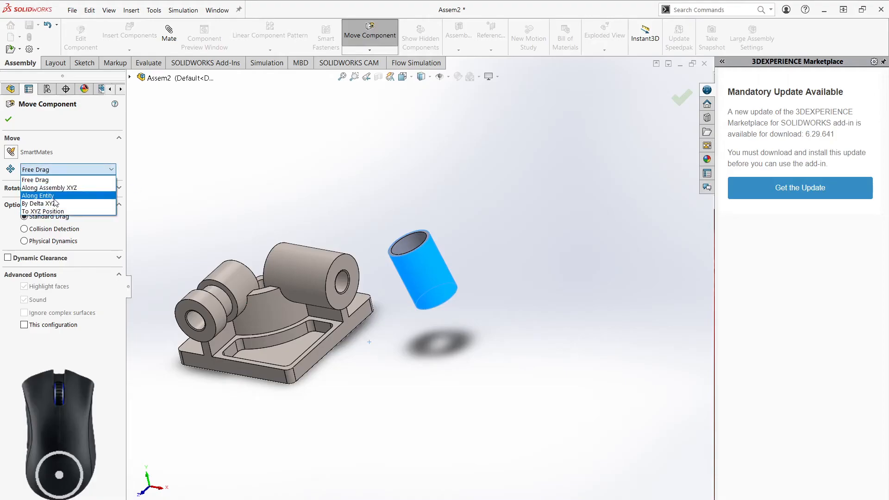
click(54, 205)
click(53, 186)
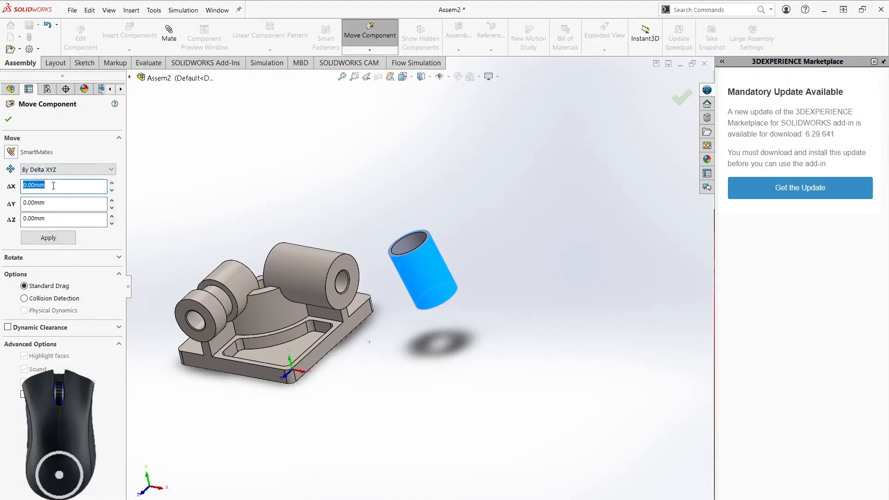
text(50)
key(Return)
click(56, 203)
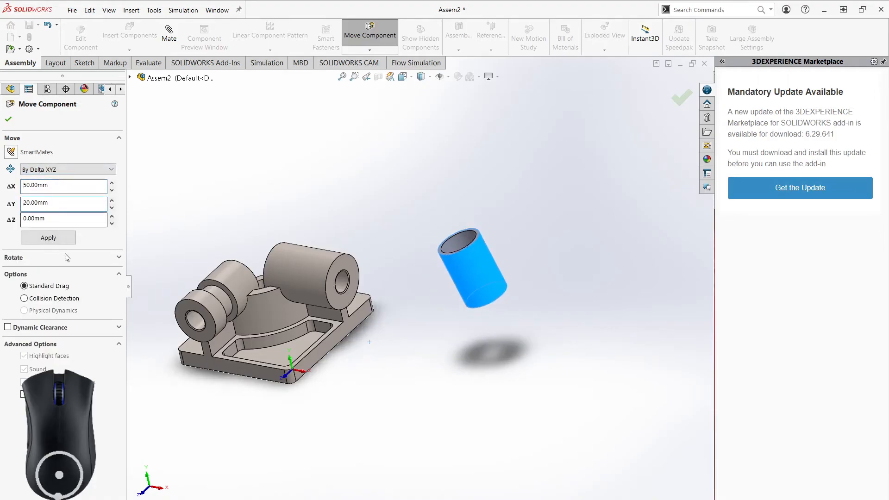
click(9, 119)
ctrl+middle_drag(416, 205, 387, 167)
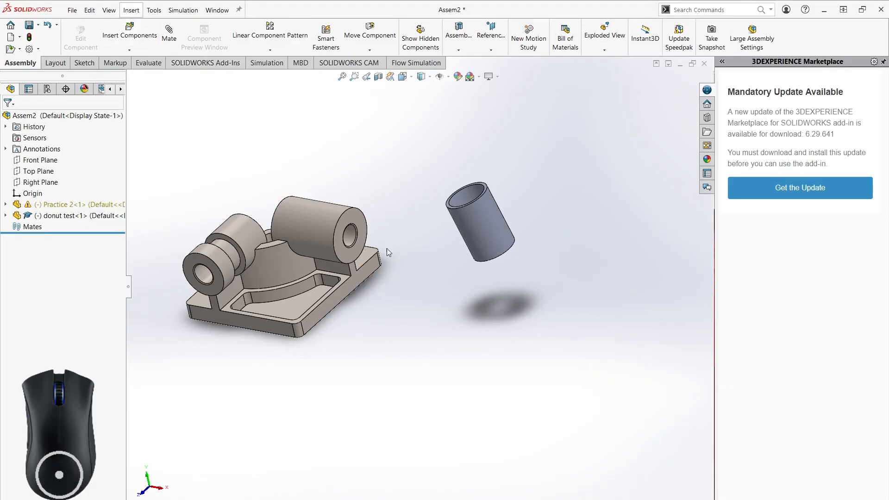
ctrl+middle_drag(420, 264, 447, 253)
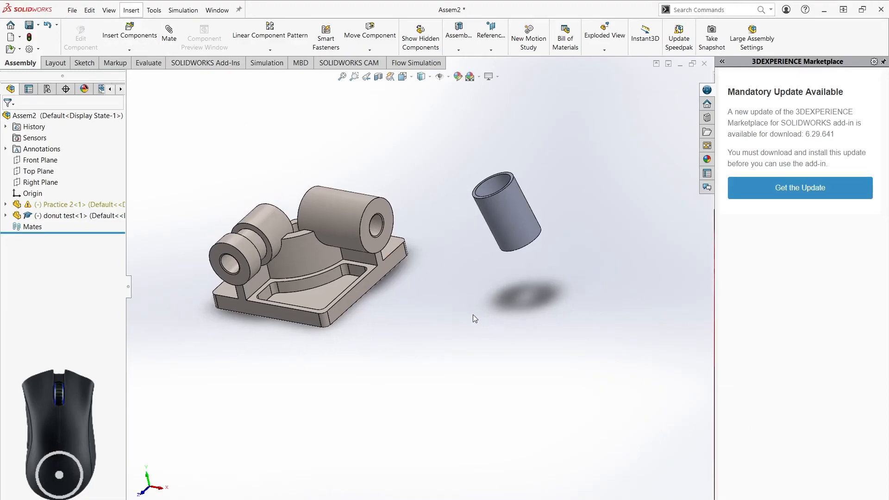